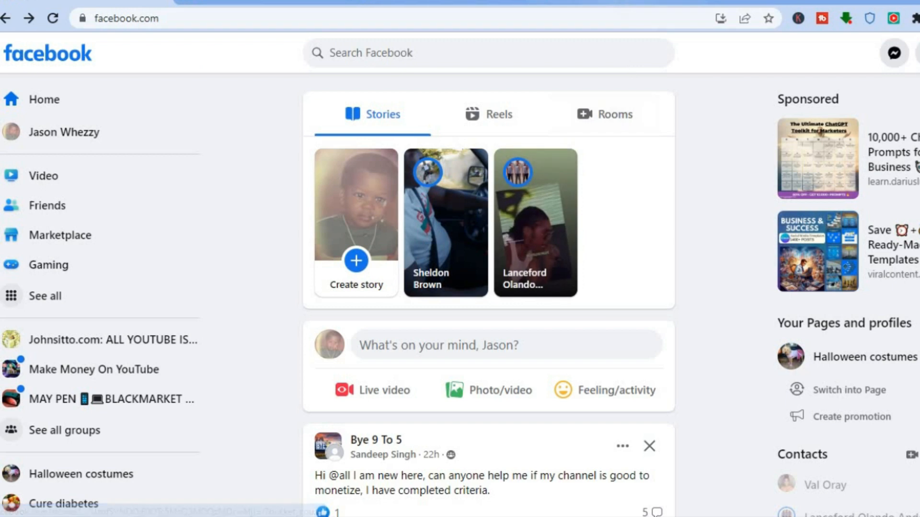
Switch to Similarweb and examine facebook.com's visit metrics, ranking and top countries by traffic.
left_click(610, 2)
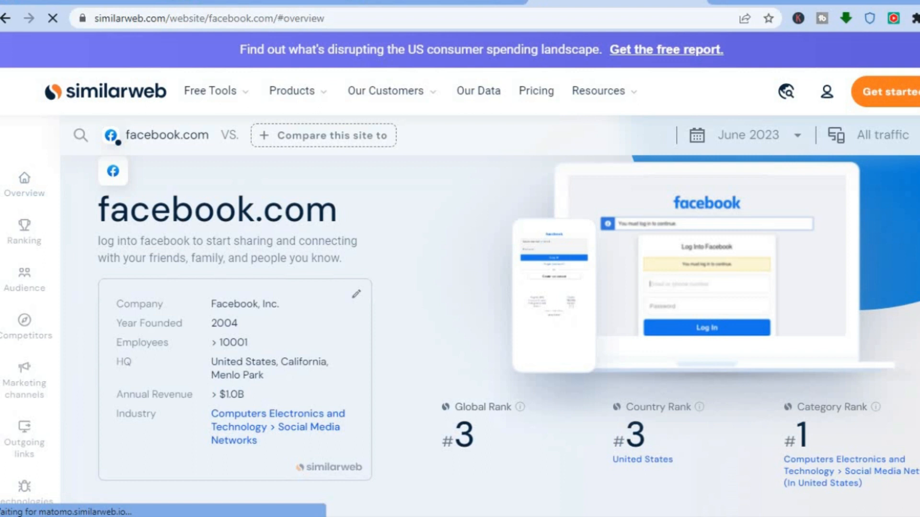
scroll(508, 288, "down", 2)
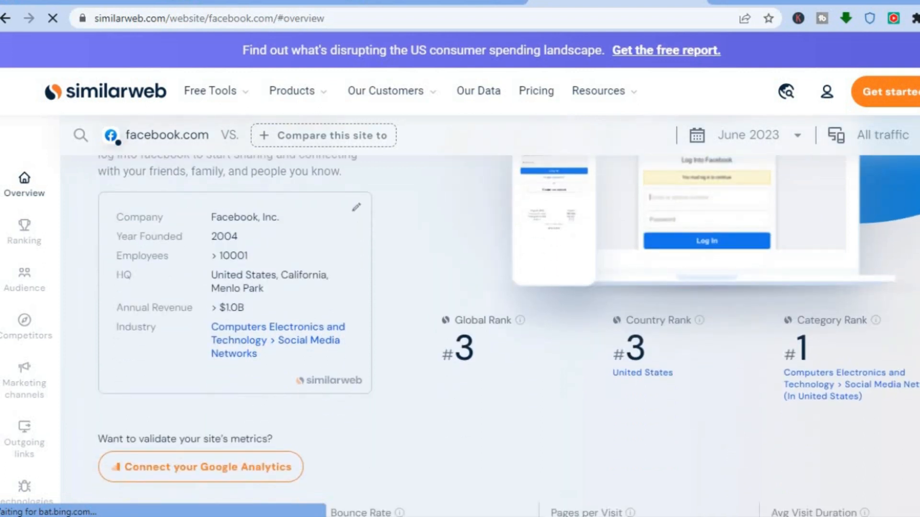
scroll(507, 311, "down", 4)
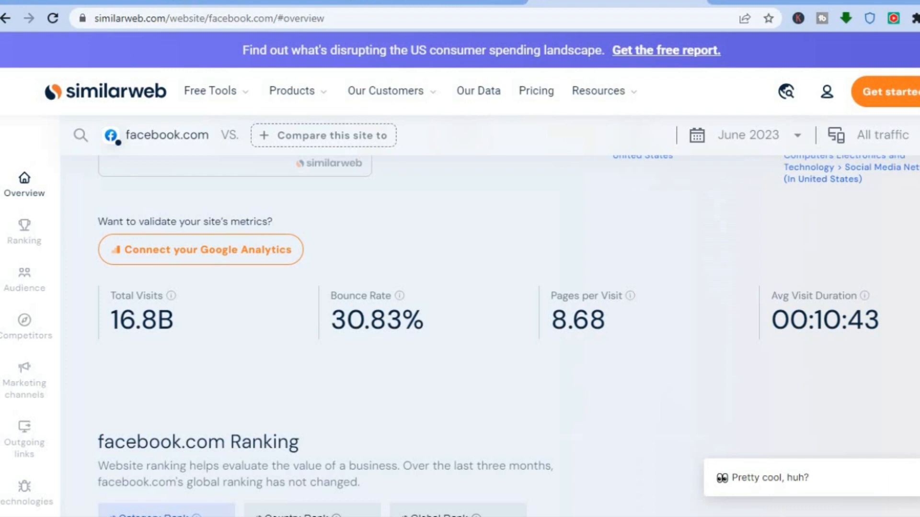
scroll(460, 312, "down", 10)
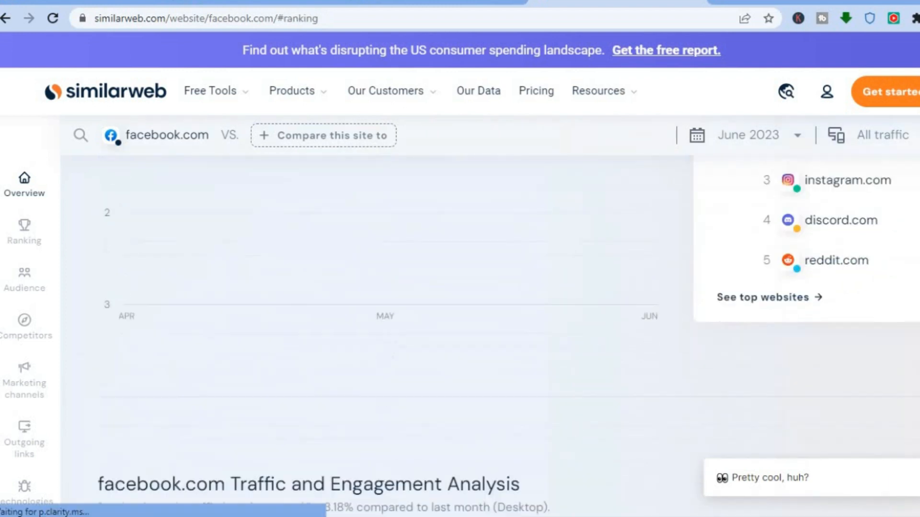
scroll(460, 311, "down", 10)
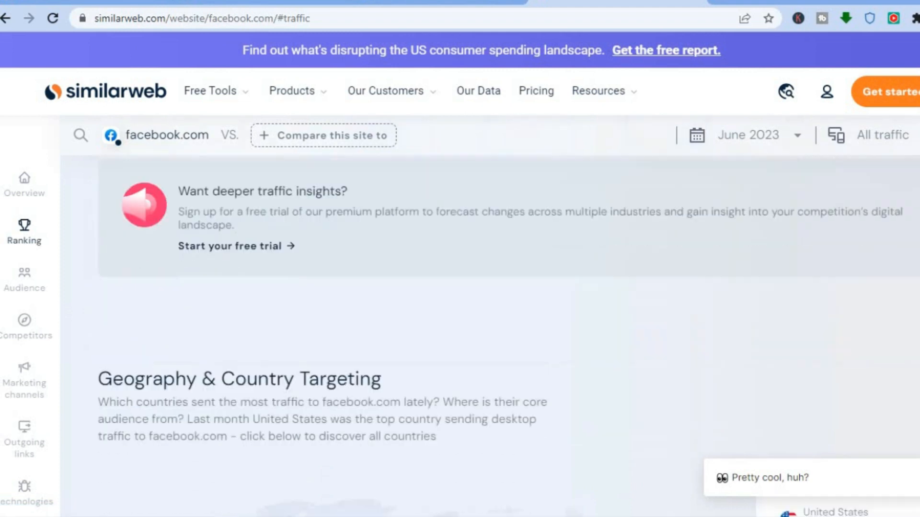
scroll(460, 311, "down", 5)
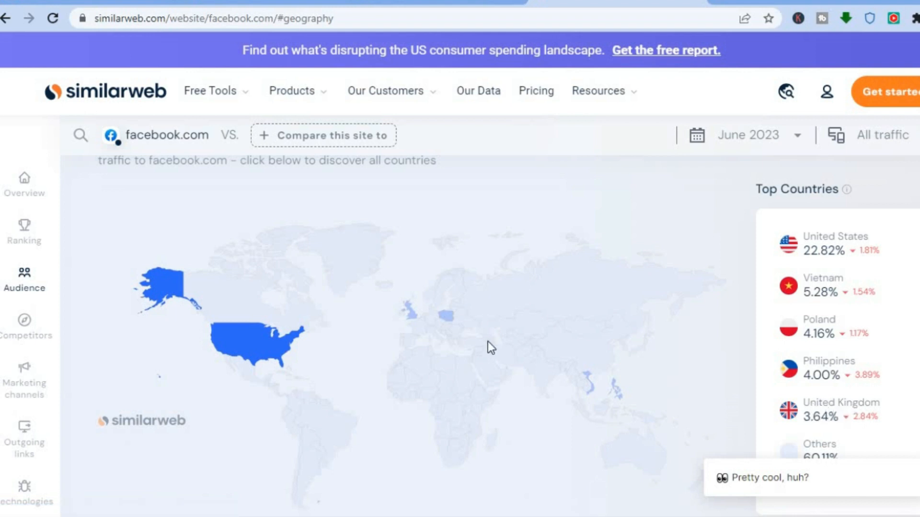
Return to Facebook, open the Create a Page form and look through its name, category and bio fields.
left_click(68, 2)
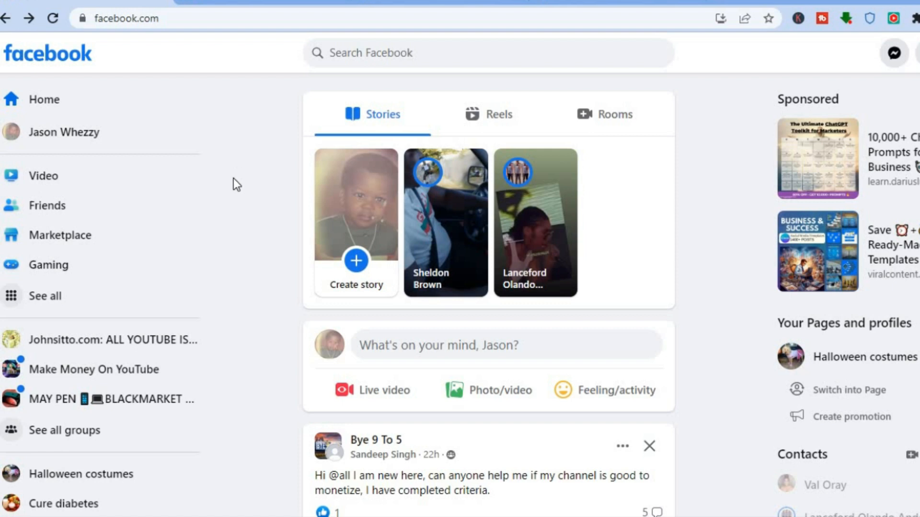
left_click(46, 297)
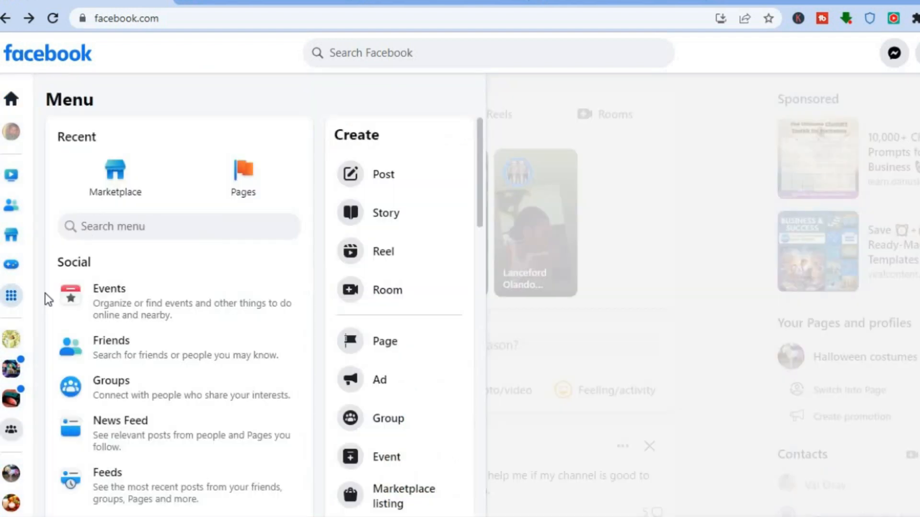
left_click(365, 357)
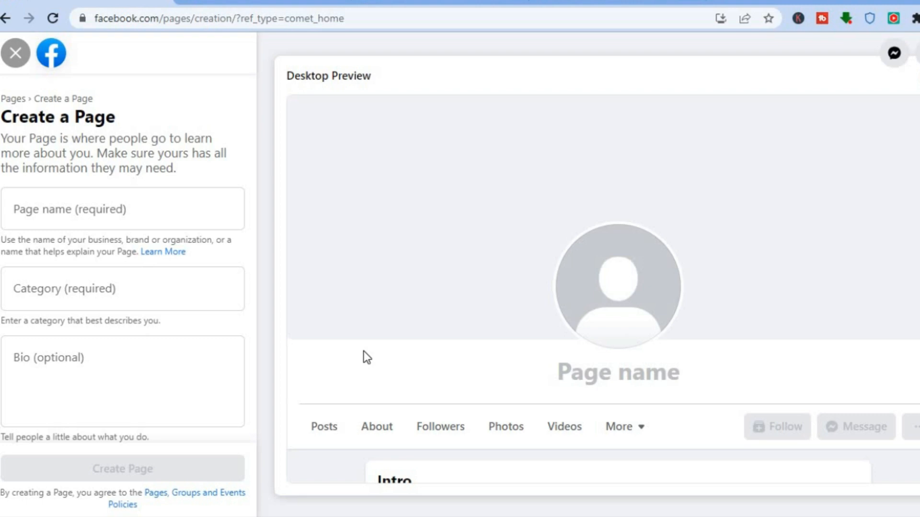
left_click(175, 217)
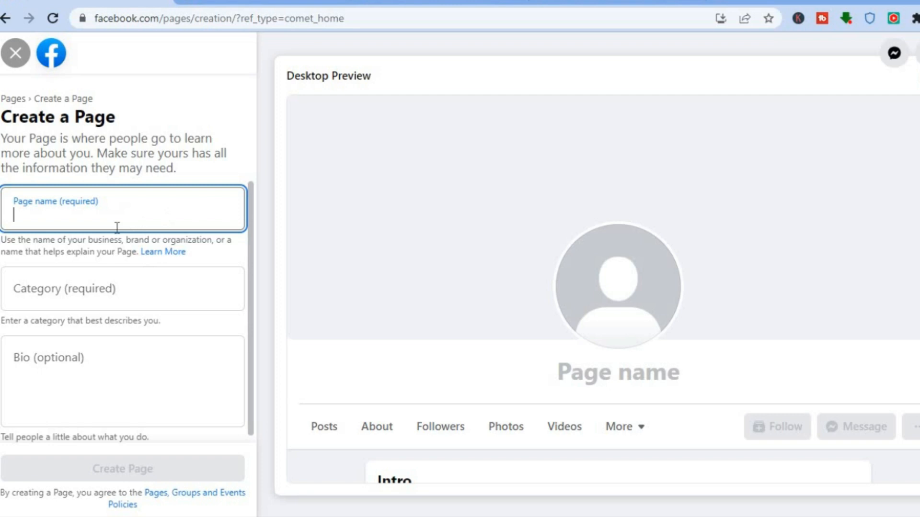
left_click(84, 288)
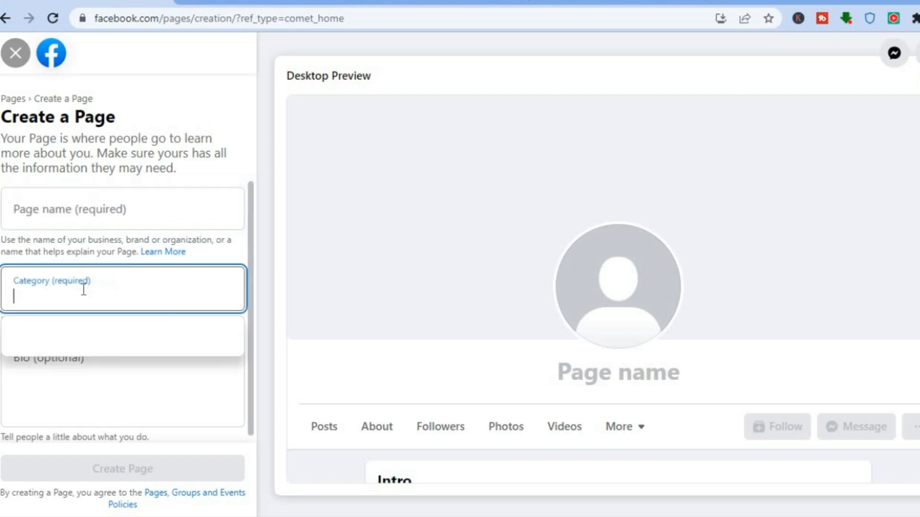
left_click(62, 374)
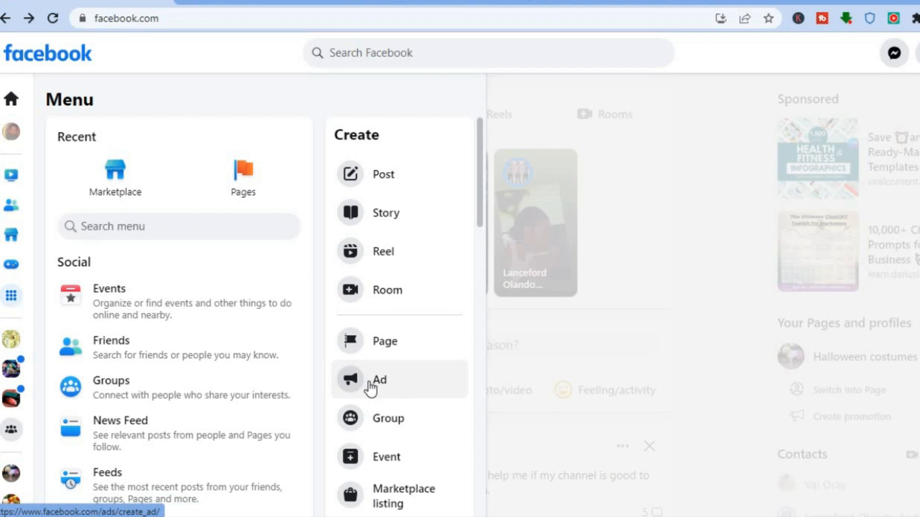
Start a new ad for the Halloween costumes Page using Create new ad, and dismiss the Ads Manager suggestion.
left_click(370, 383)
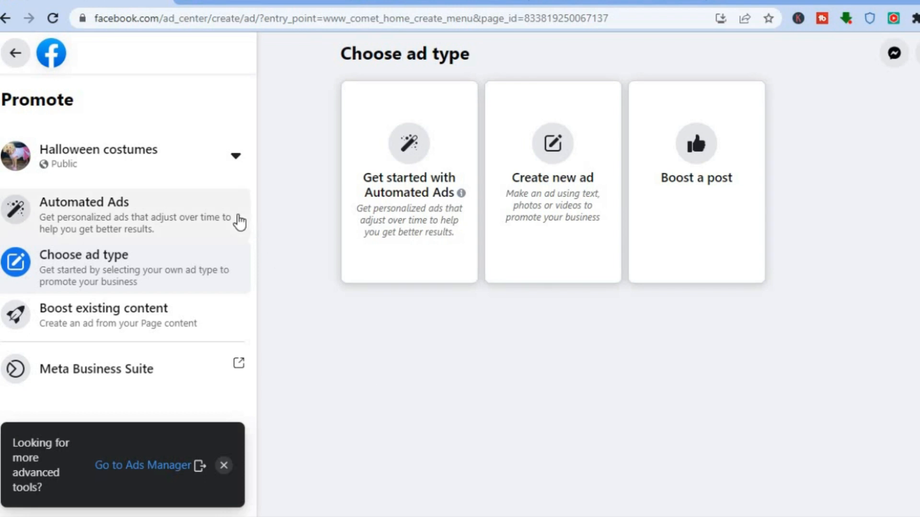
left_click(224, 157)
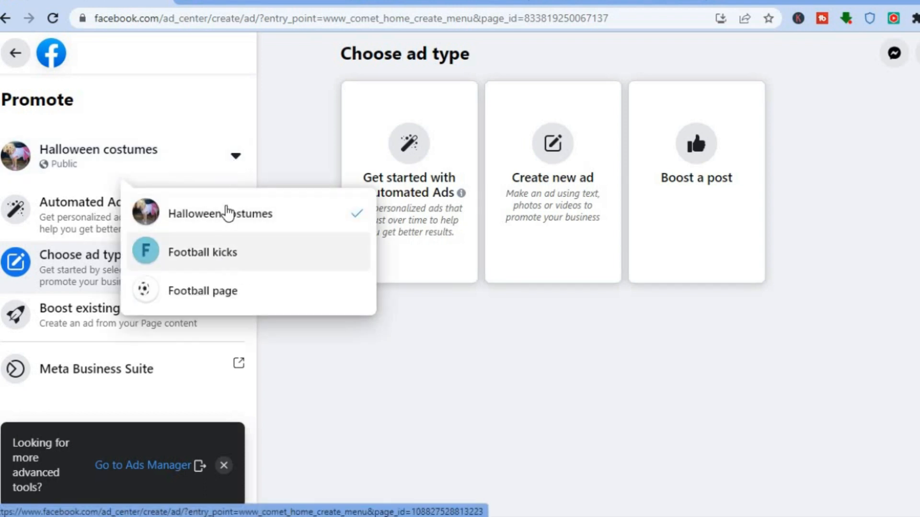
left_click(314, 133)
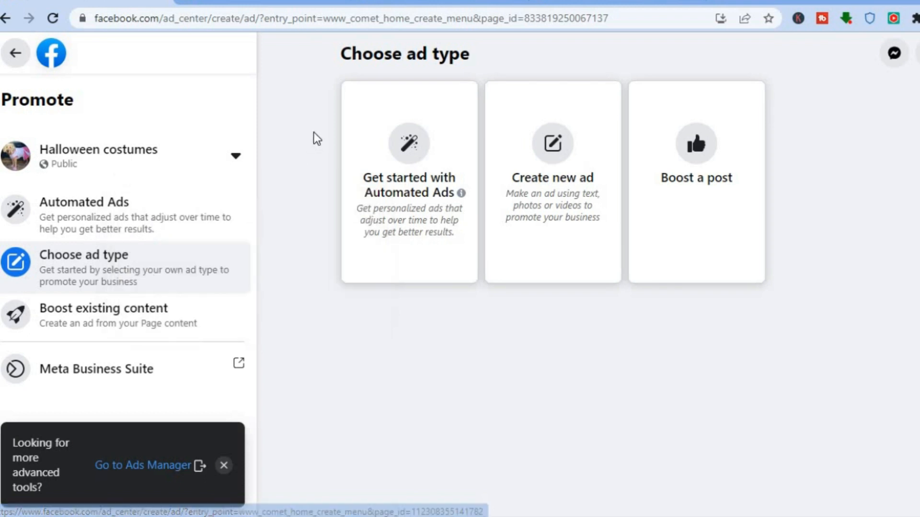
left_click(556, 182)
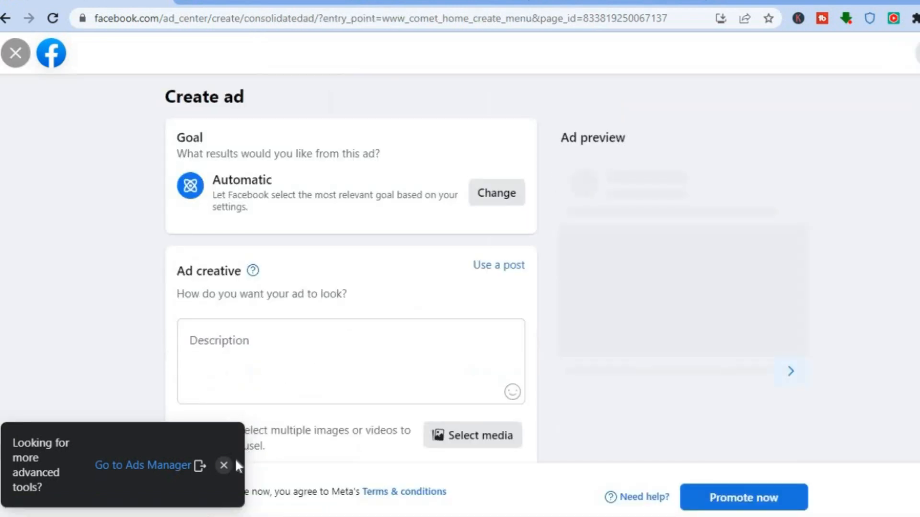
left_click(224, 465)
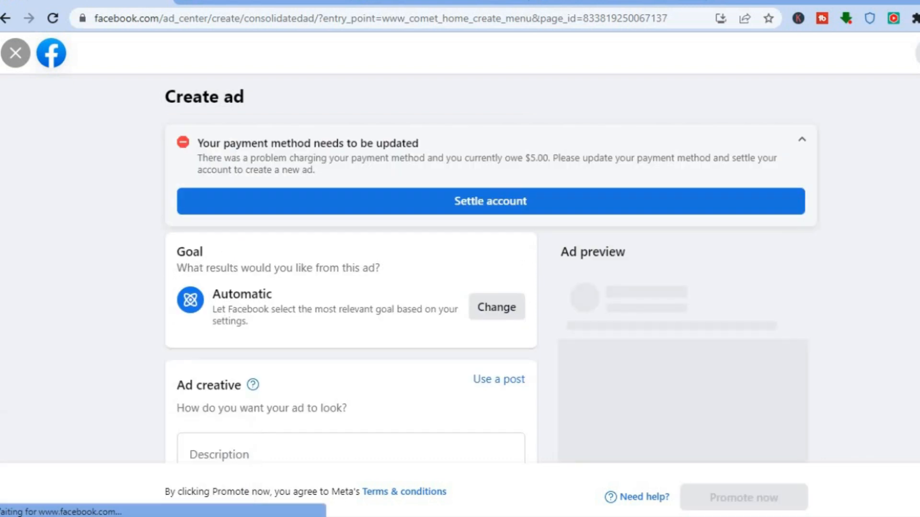
Review the ad creative section and the ad account's media library, and close the library without picking an image.
scroll(491, 247, "down", 3)
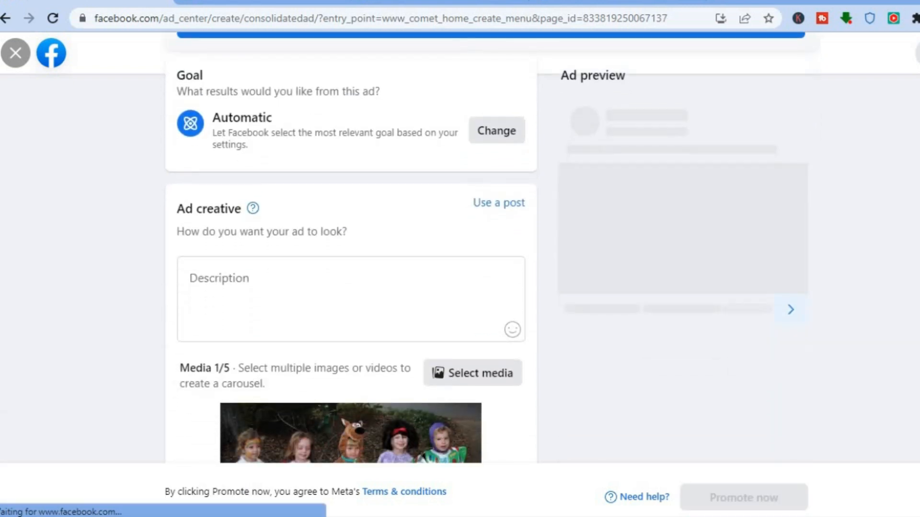
scroll(491, 248, "down", 1)
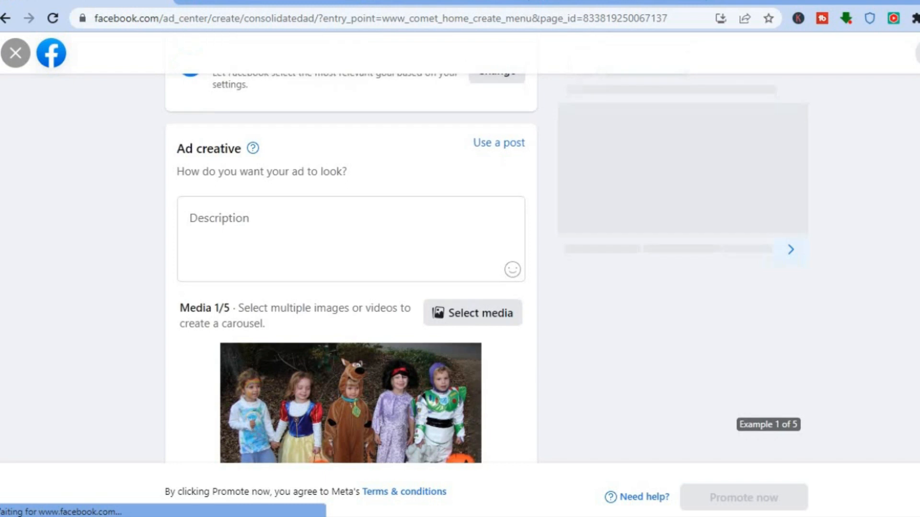
scroll(491, 247, "down", 1)
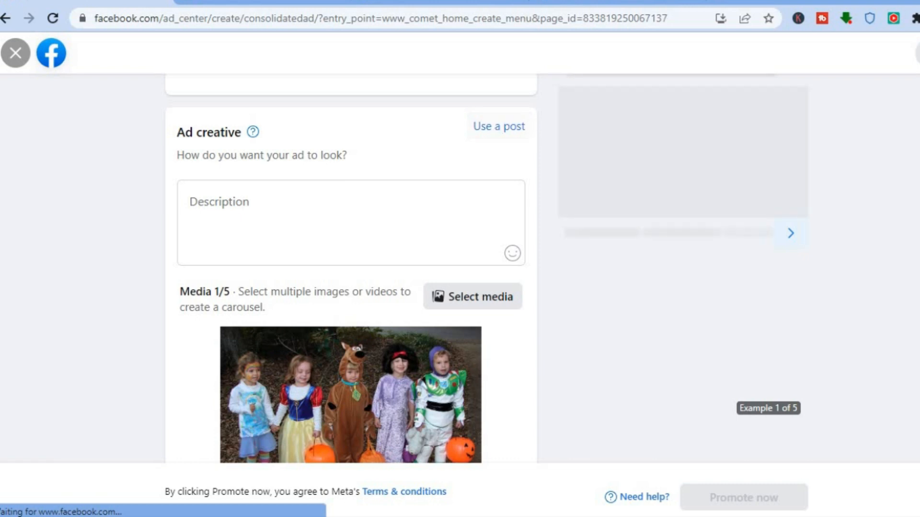
scroll(516, 223, "down", 3)
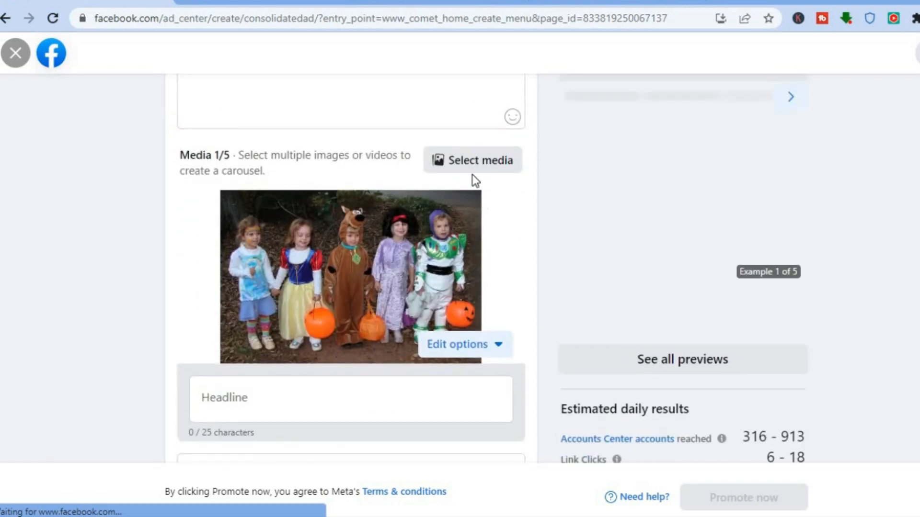
left_click(473, 166)
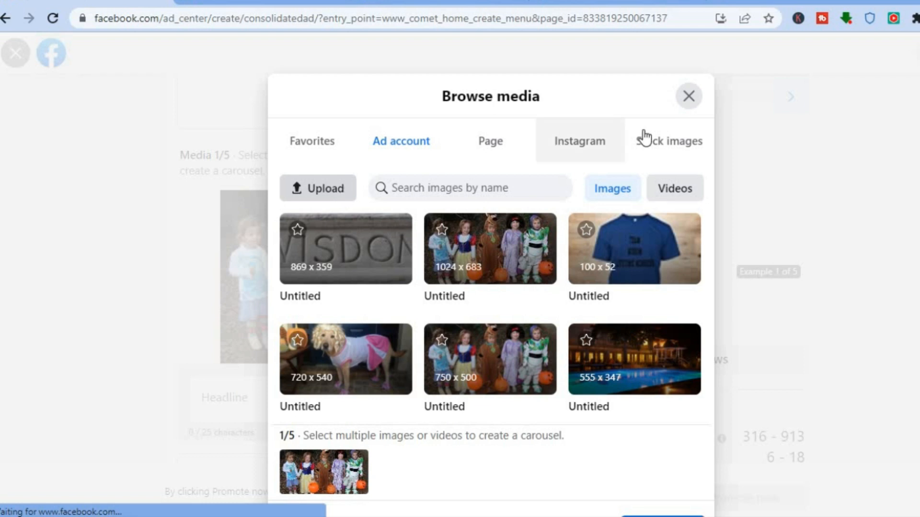
left_click(692, 97)
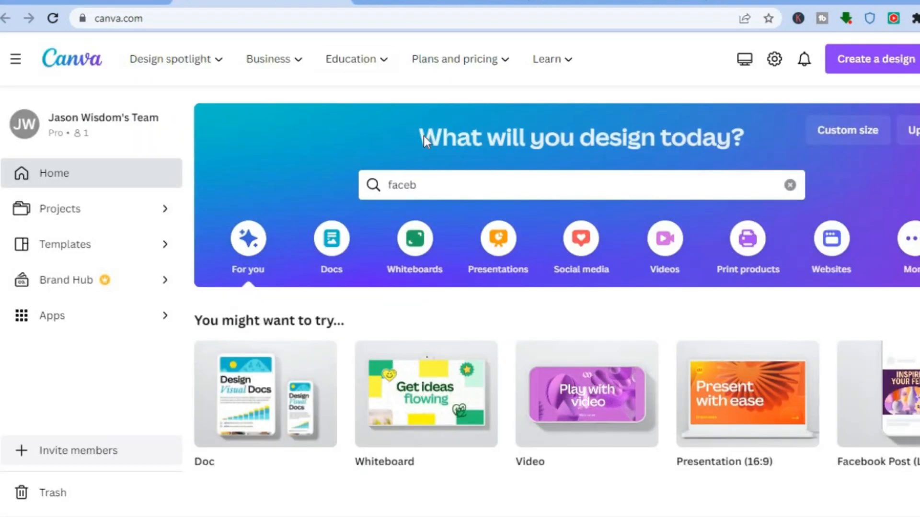
Switch to Canva and browse the Facebook App Ad templates.
left_click(449, 184)
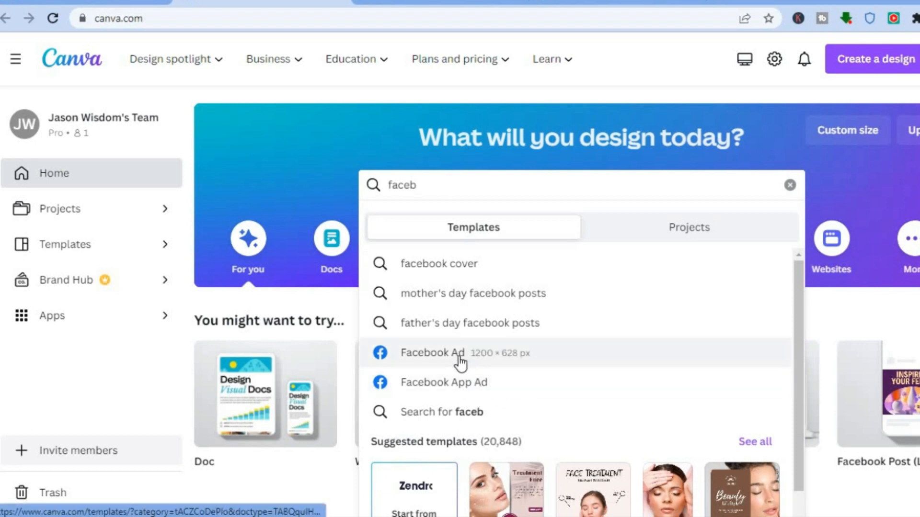
left_click(444, 382)
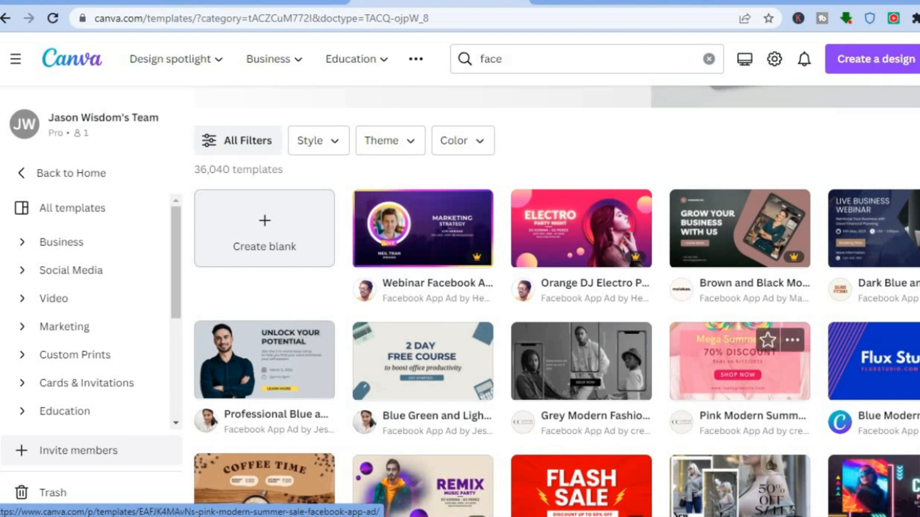
scroll(556, 302, "down", 5)
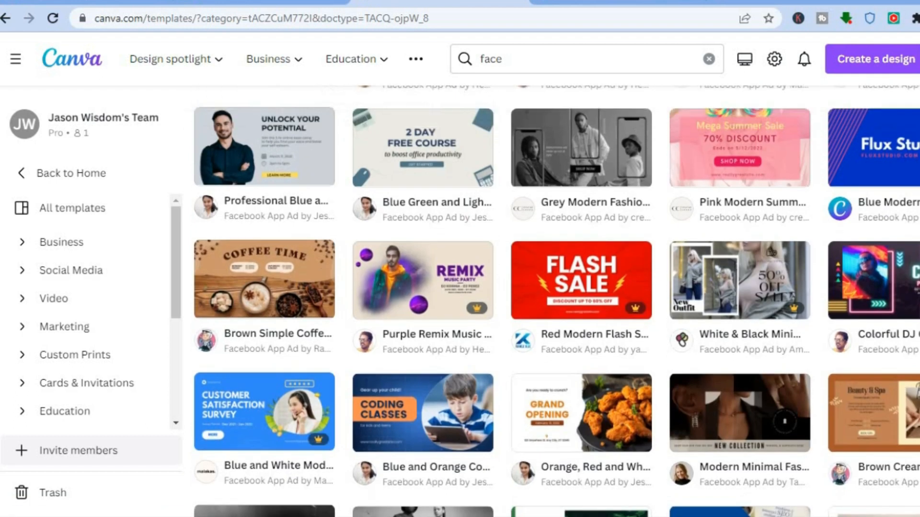
scroll(556, 302, "down", 1)
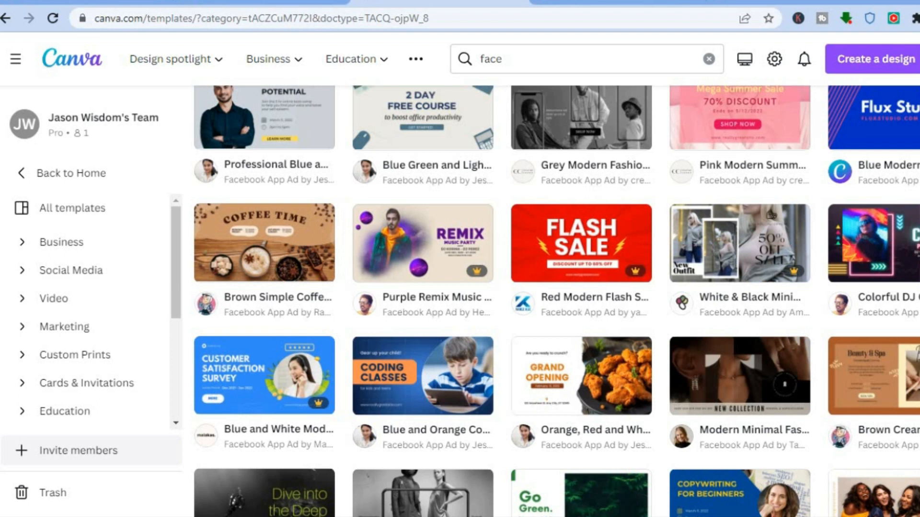
scroll(556, 302, "up", 4)
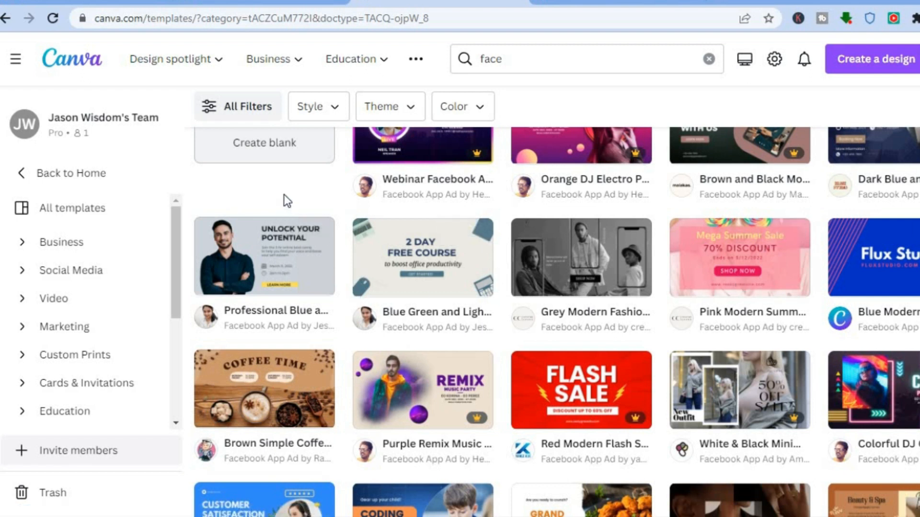
Return to the Facebook ad form and enter "test" as the ad's headline.
left_click(93, 2)
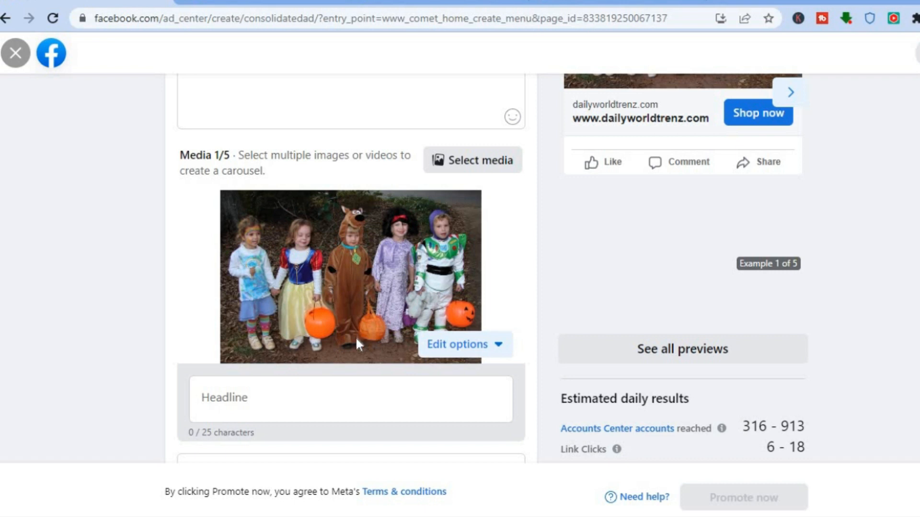
left_click(276, 411)
type("test")
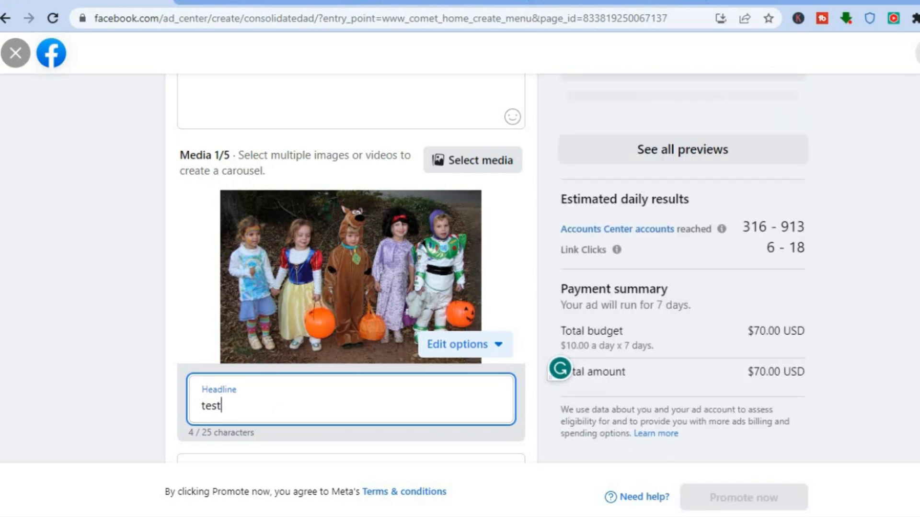
scroll(351, 268, "up", 2)
scroll(661, 242, "up", 2)
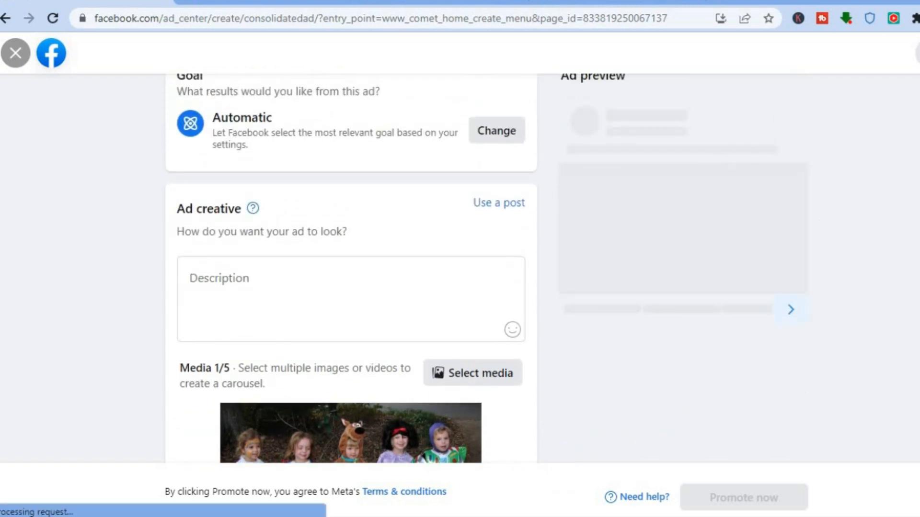
Set the ad's button label to Call Now and open the phone number field for entry.
scroll(351, 268, "down", 7)
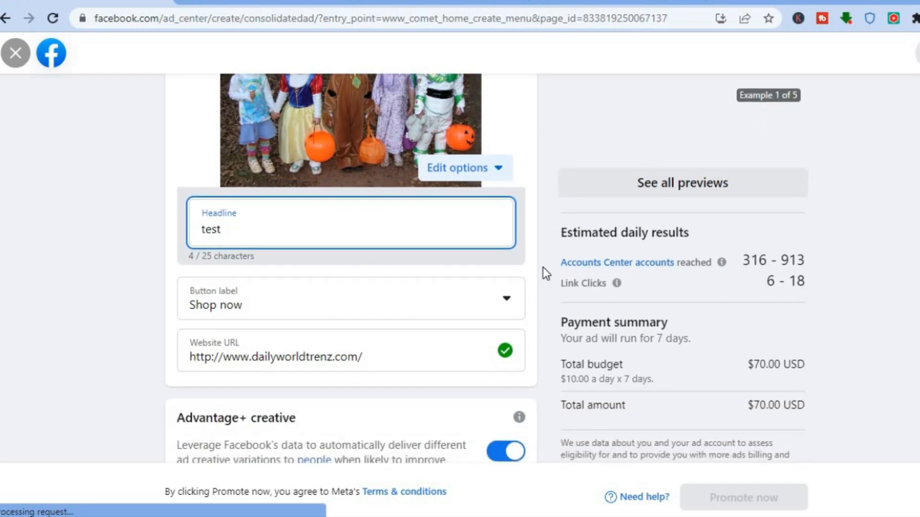
left_click(358, 314)
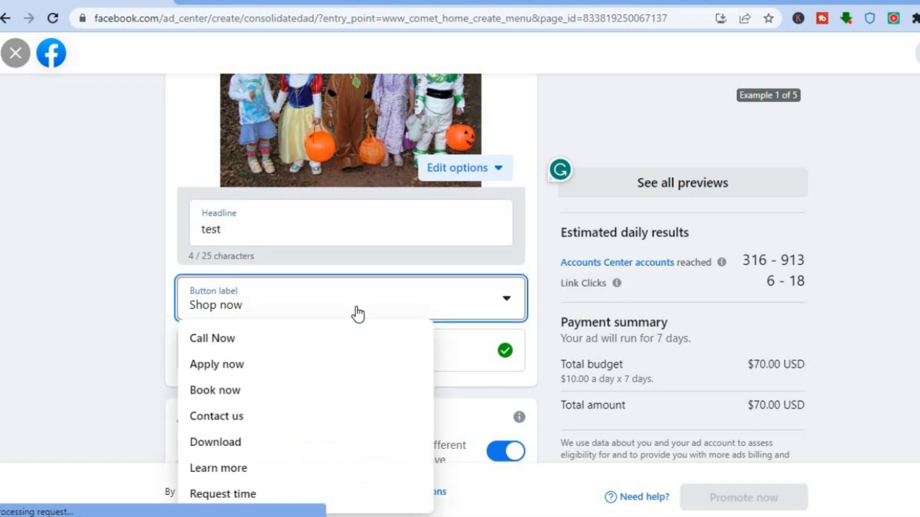
left_click(297, 341)
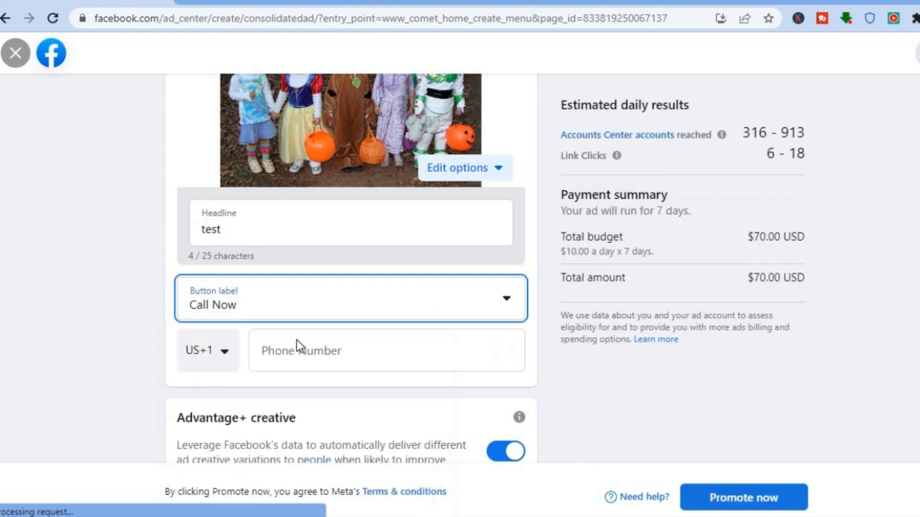
left_click(323, 360)
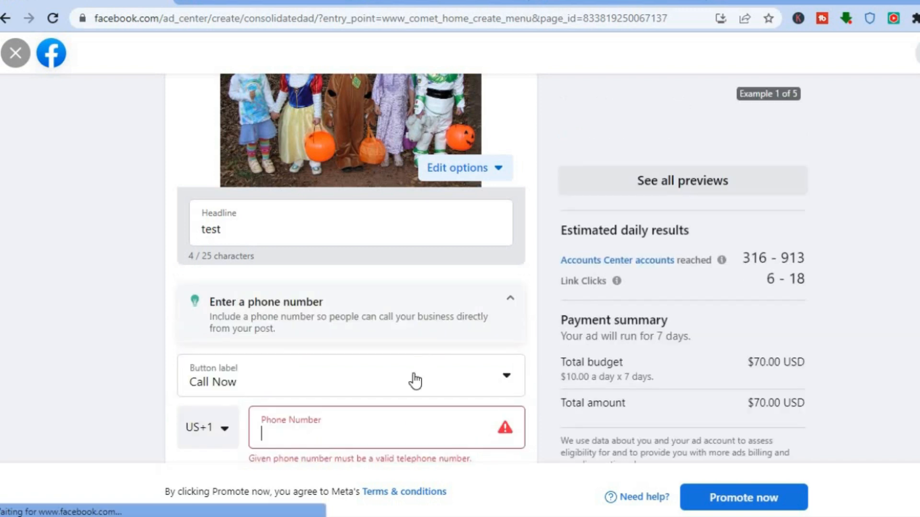
Change the ad's button label to Like Page.
left_click(415, 380)
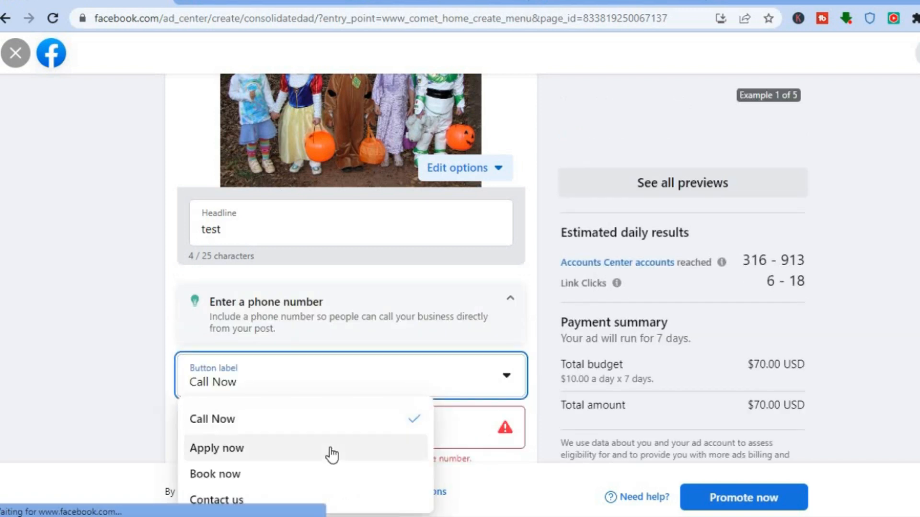
scroll(336, 450, "down", 2)
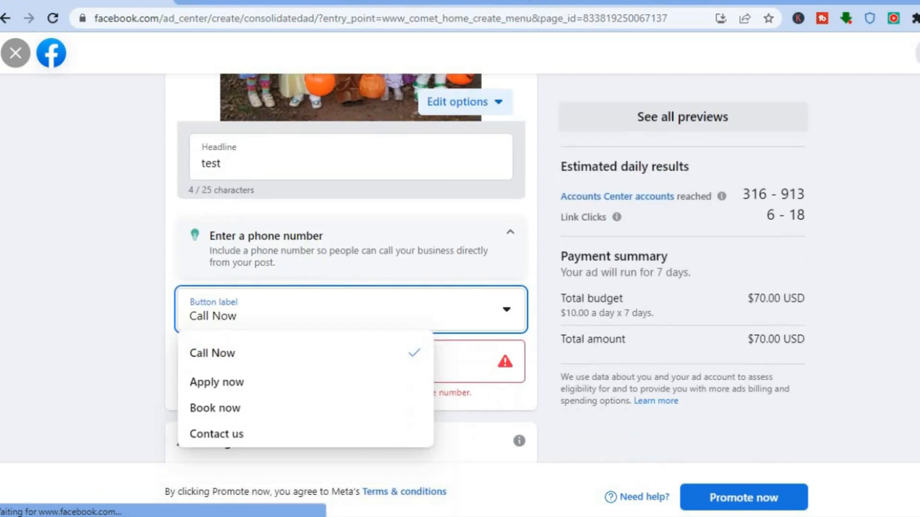
scroll(402, 302, "down", 2)
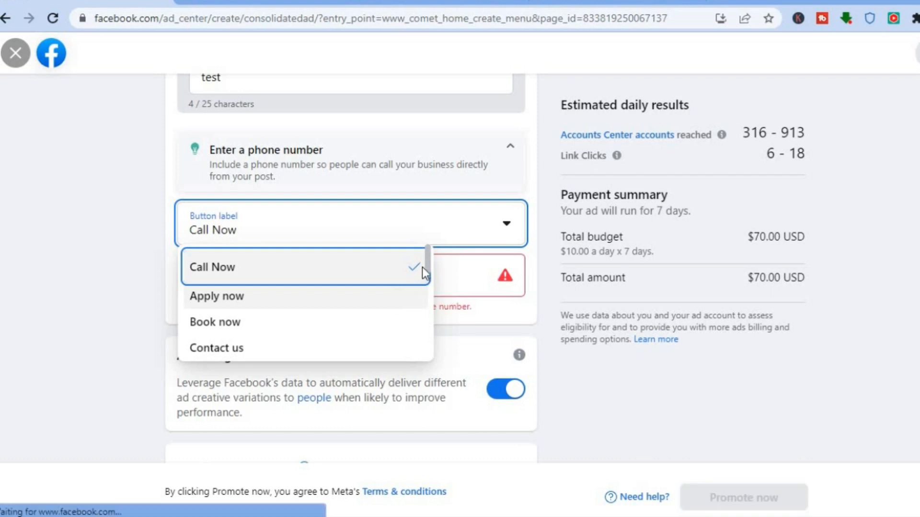
scroll(429, 260, "down", 1)
scroll(427, 282, "down", 4)
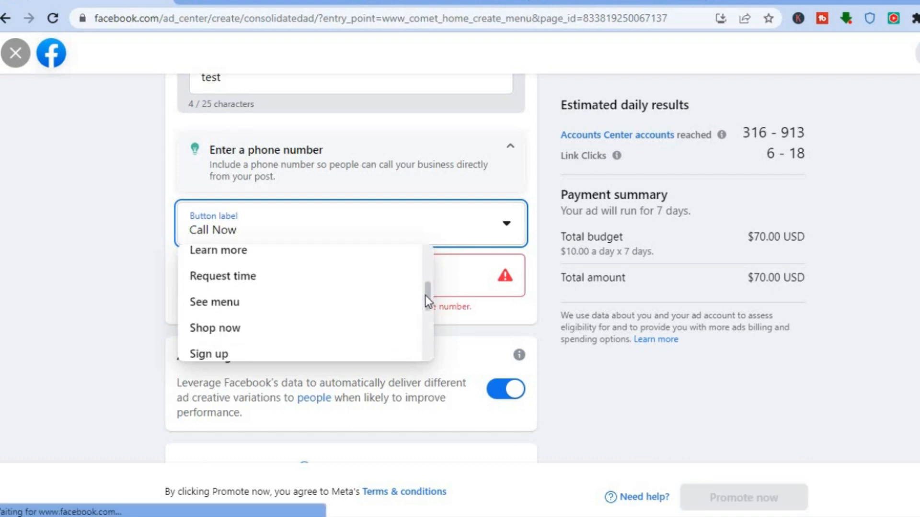
left_click_drag(425, 294, 425, 293)
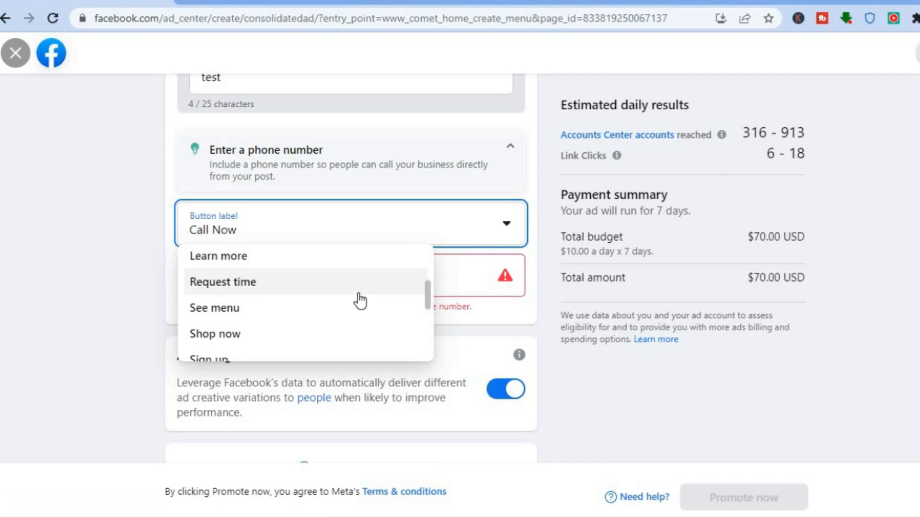
left_click_drag(427, 296, 422, 344)
left_click(318, 304)
Start a new audience for the ad and name it "d".
scroll(318, 304, "down", 3)
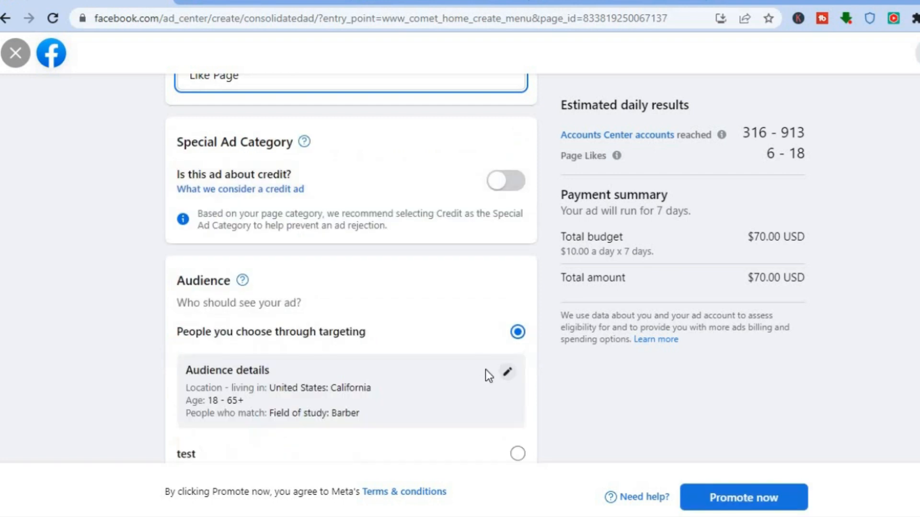
scroll(351, 268, "down", 3)
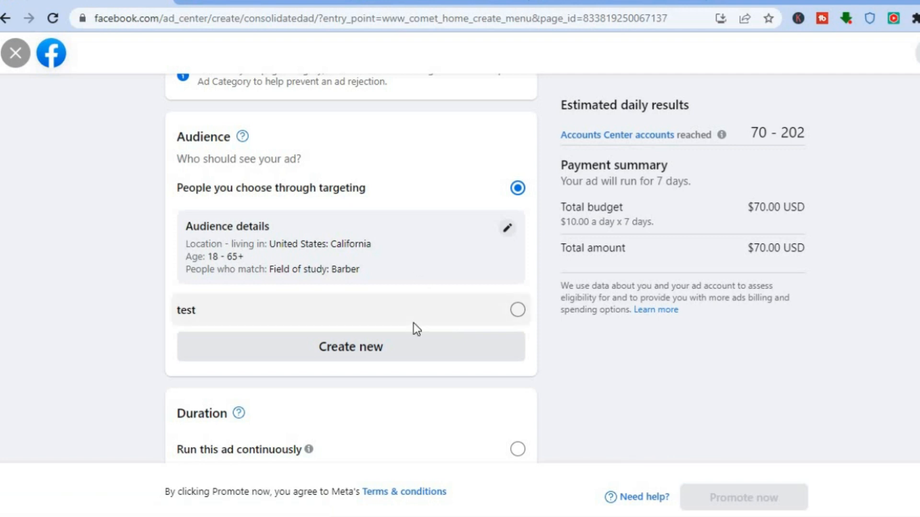
left_click(397, 343)
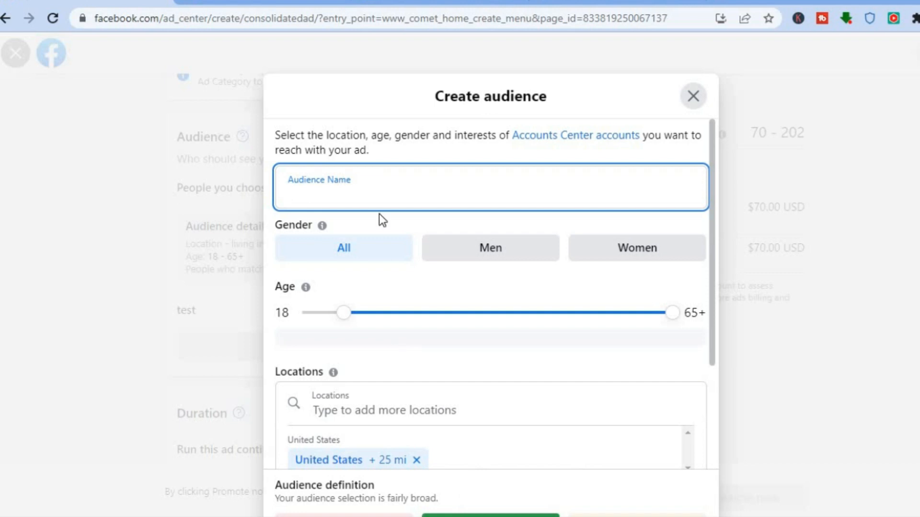
type("d")
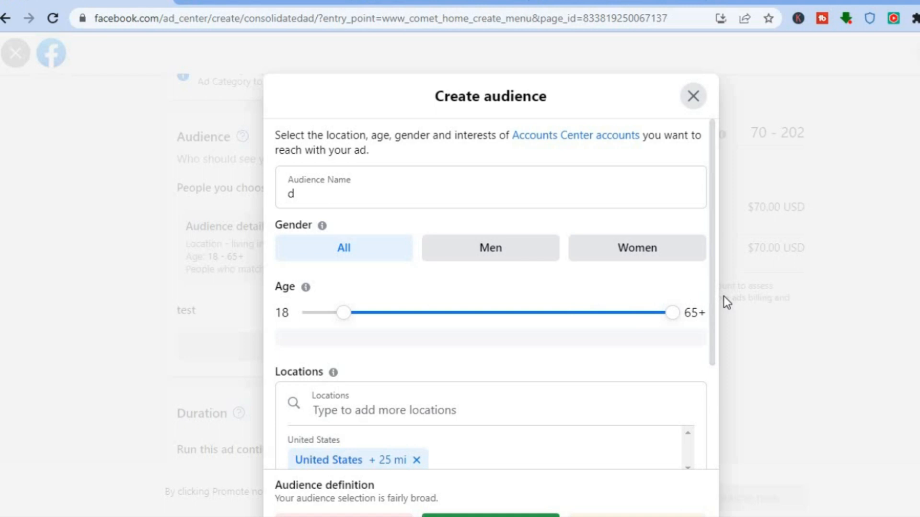
Add the Caribbean region to the new audience's locations.
left_click_drag(715, 295, 714, 389)
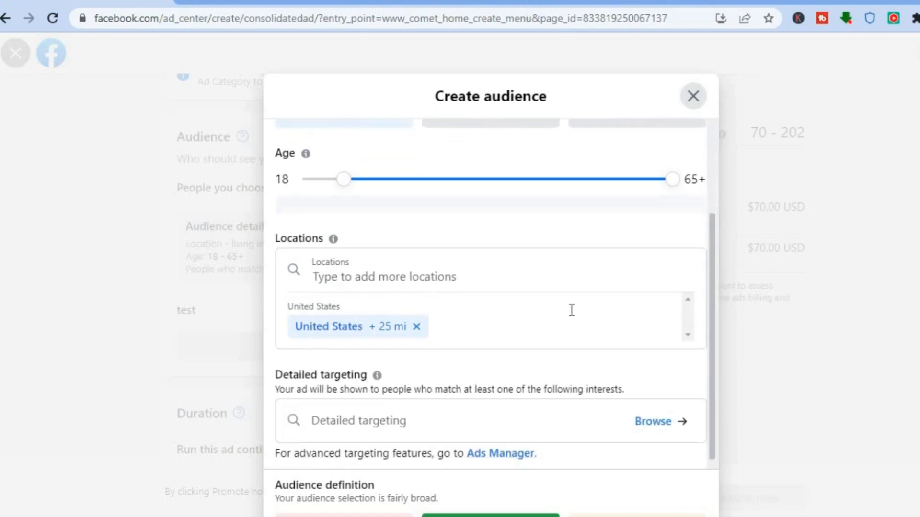
left_click(561, 280)
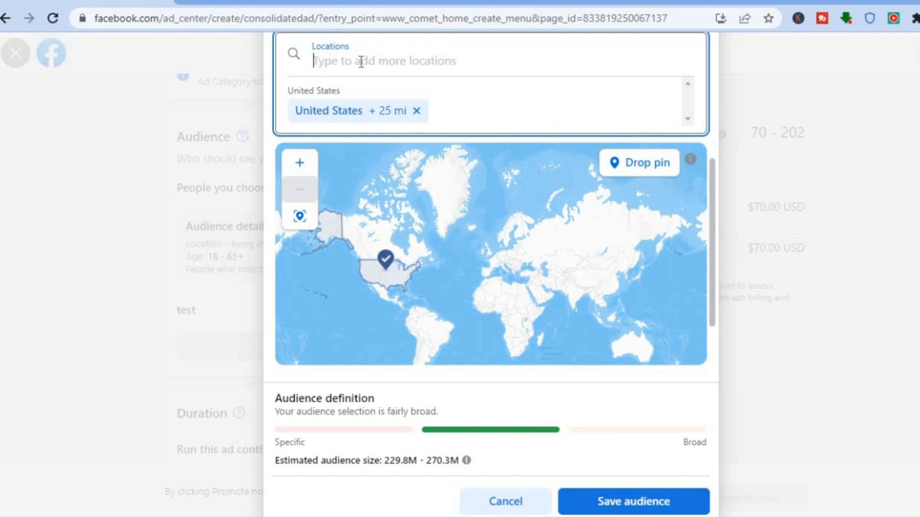
type("ca")
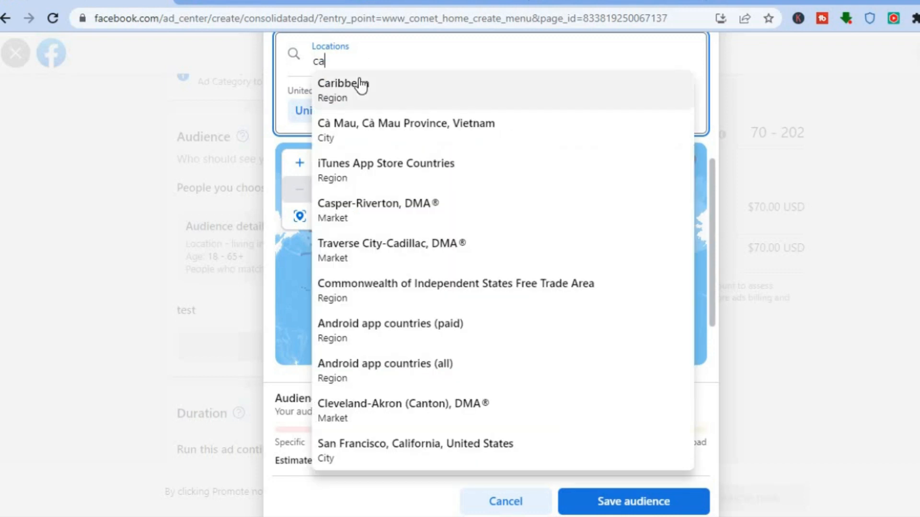
left_click(361, 78)
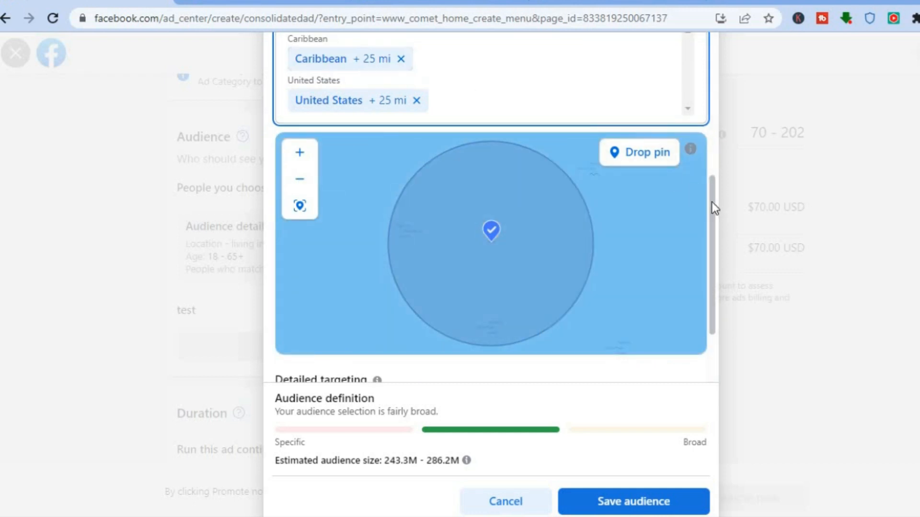
scroll(711, 203, "down", 2)
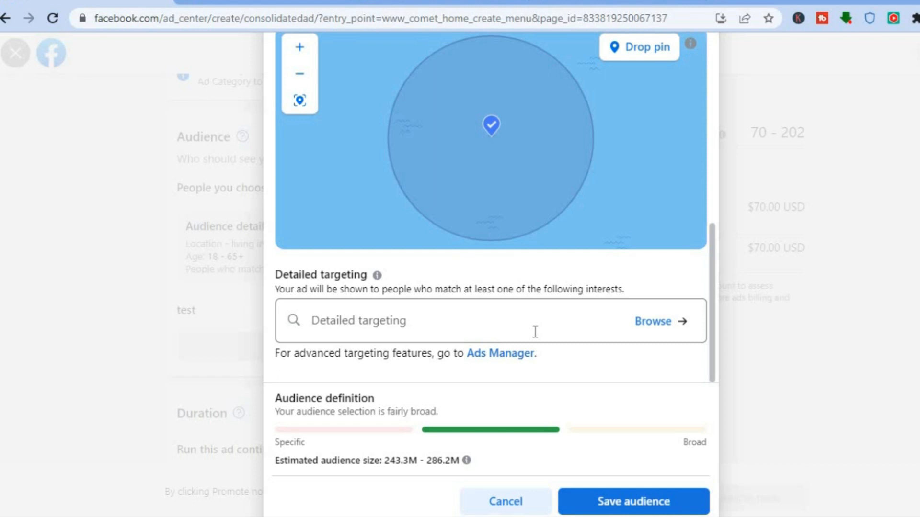
type("ha")
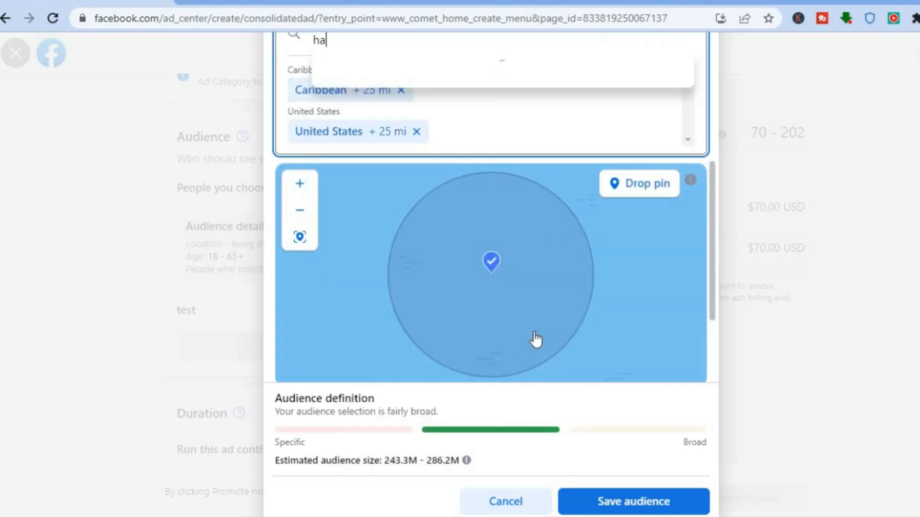
type("ir")
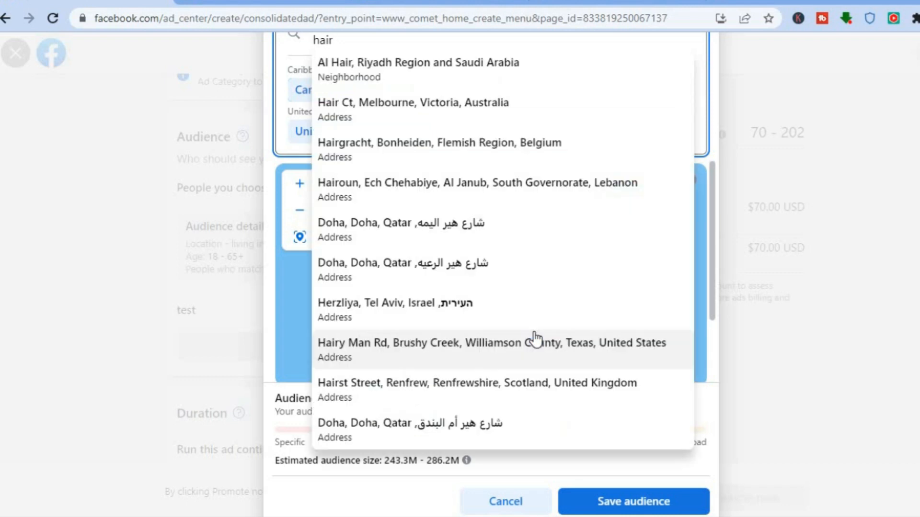
key("BackSpace")
key("BackSpace")
key("BackSpace")
key("BackSpace")
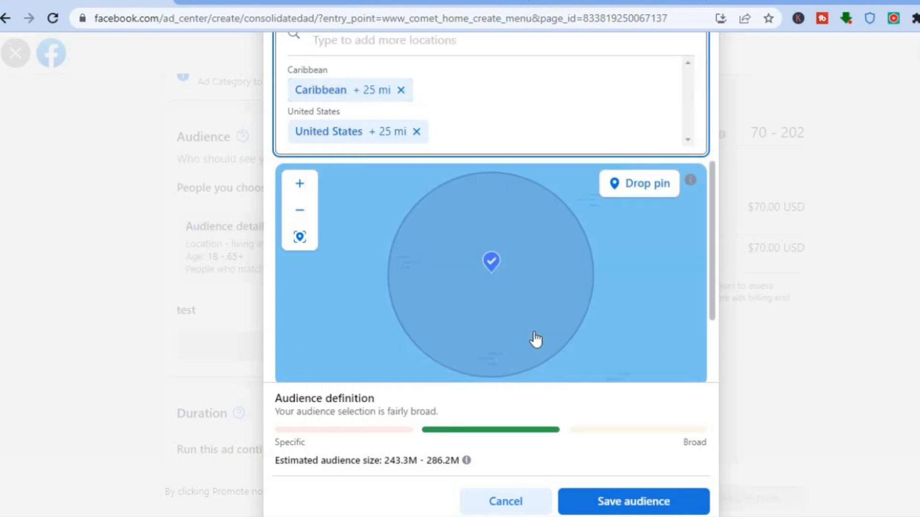
Add the Hairstyle (hair care) interest to the audience's detailed targeting and save the audience.
scroll(712, 372, "down", 3)
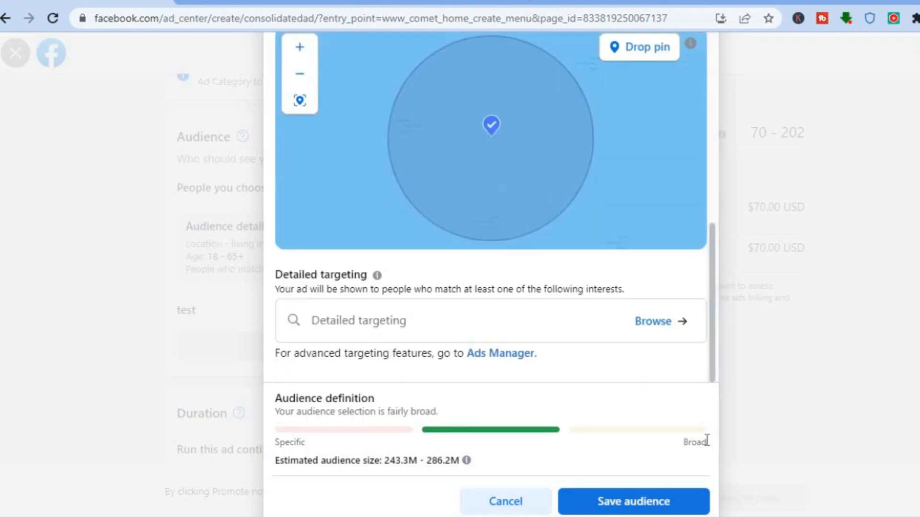
left_click(369, 321)
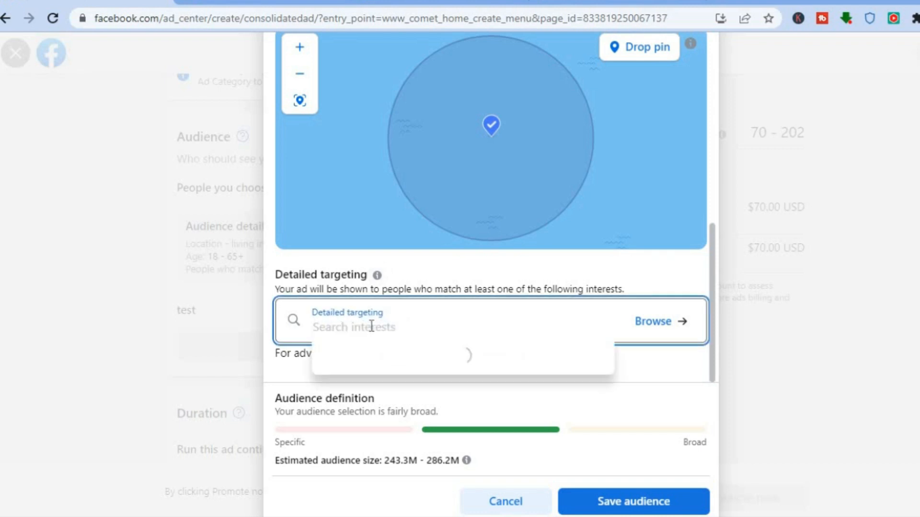
type("ha")
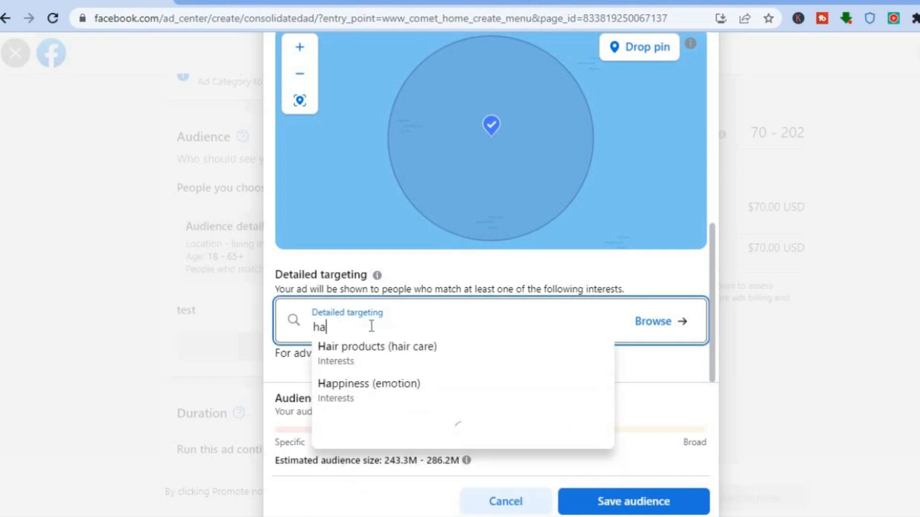
type("ird")
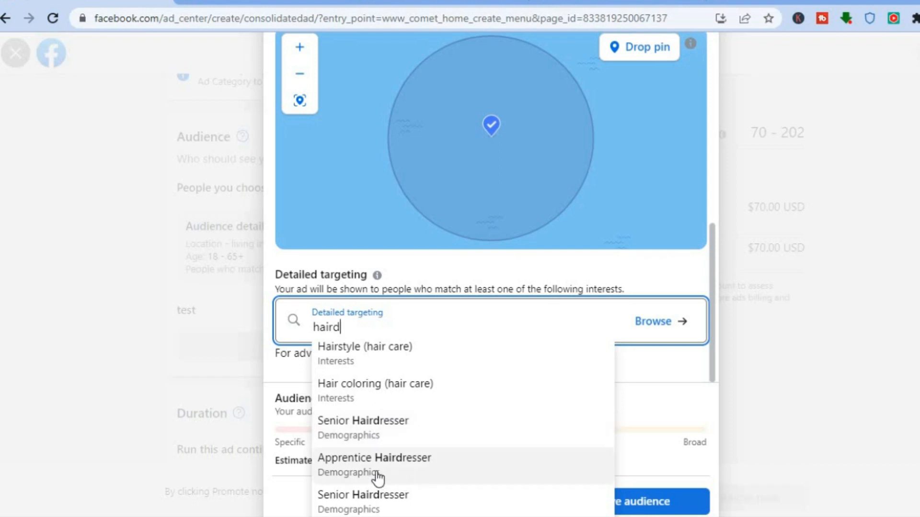
left_click(401, 356)
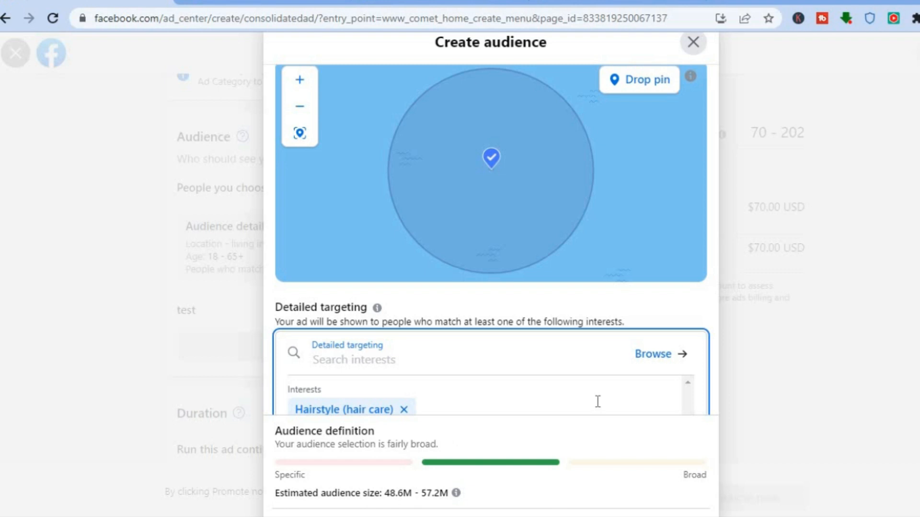
left_click_drag(711, 372, 710, 395)
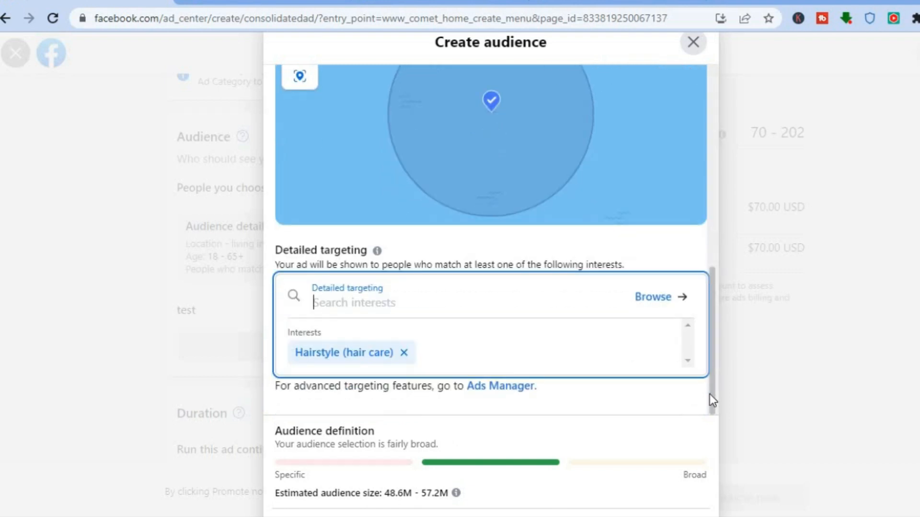
scroll(490, 288, "down", 2)
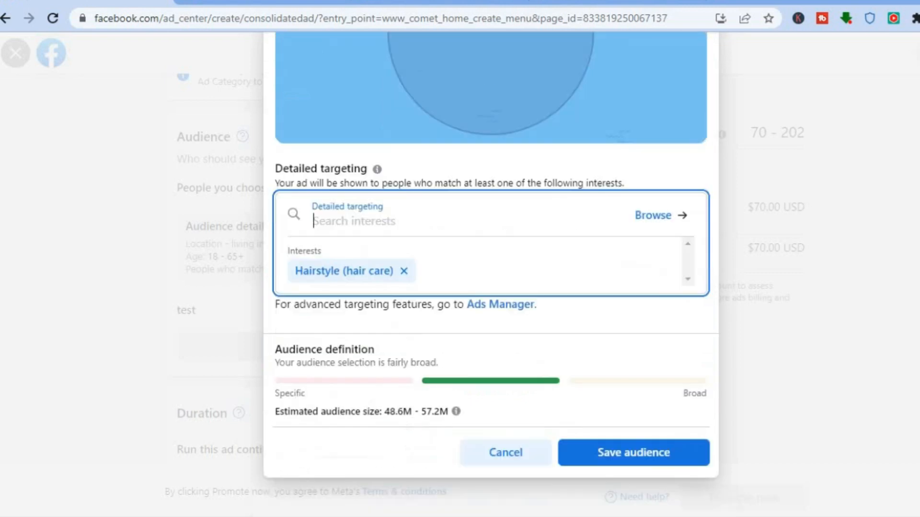
left_click(642, 458)
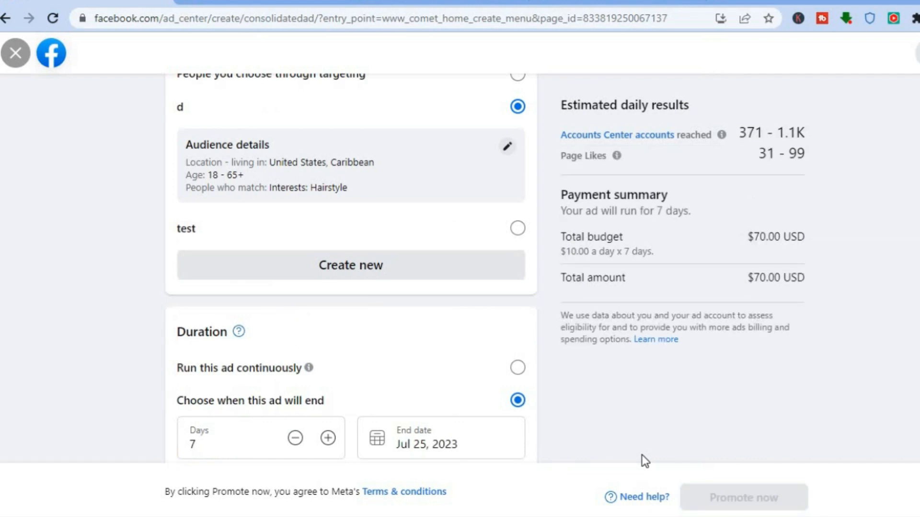
Set the ad's duration to 6 days and its daily budget to $15.
left_click(294, 438)
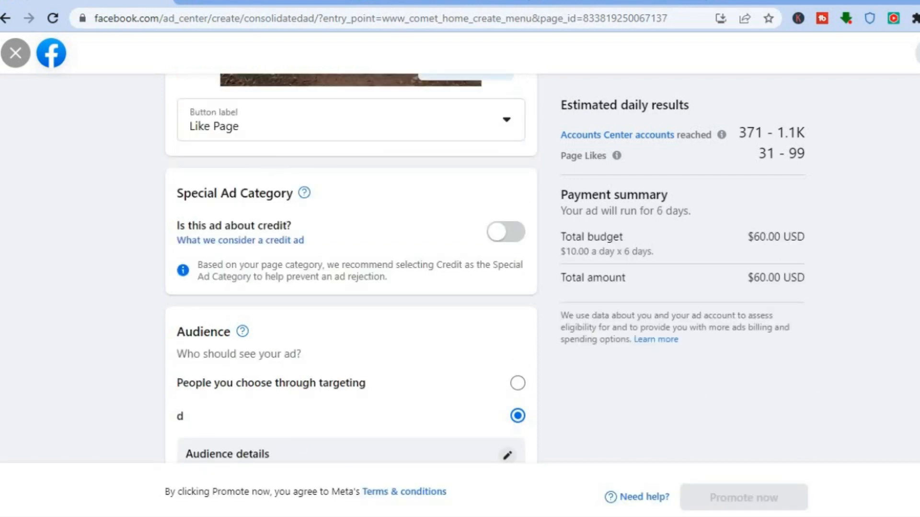
scroll(350, 269, "down", 9)
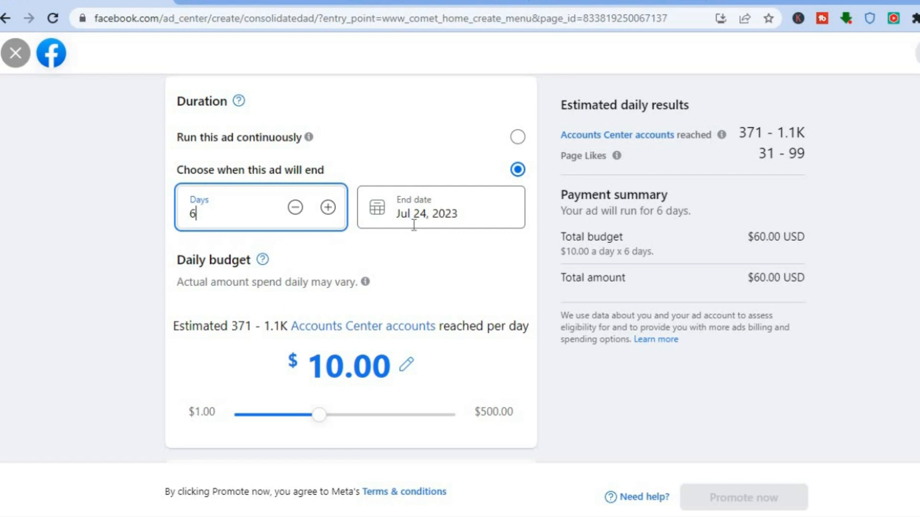
left_click(407, 368)
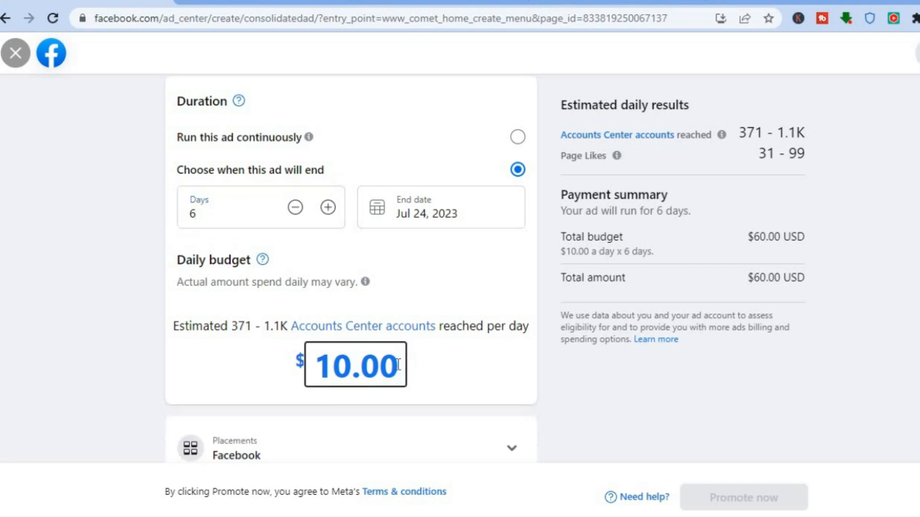
left_click_drag(398, 366, 322, 366)
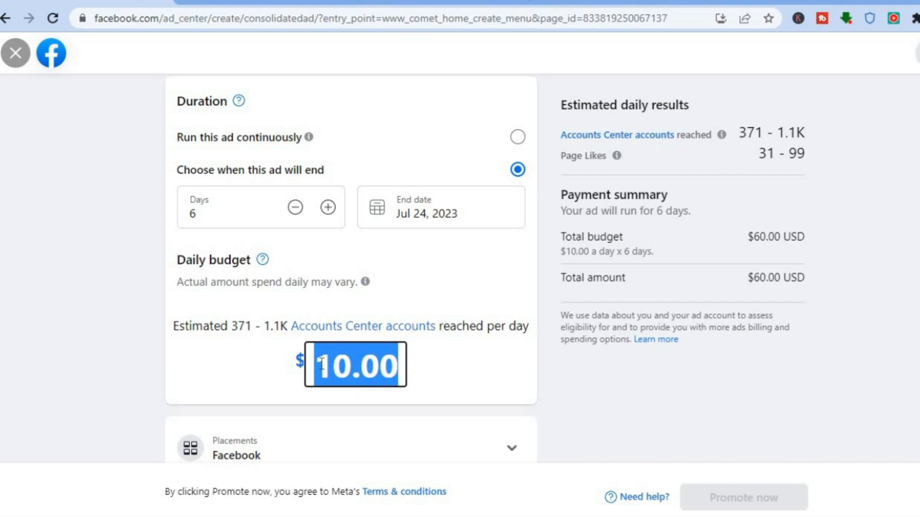
type("15")
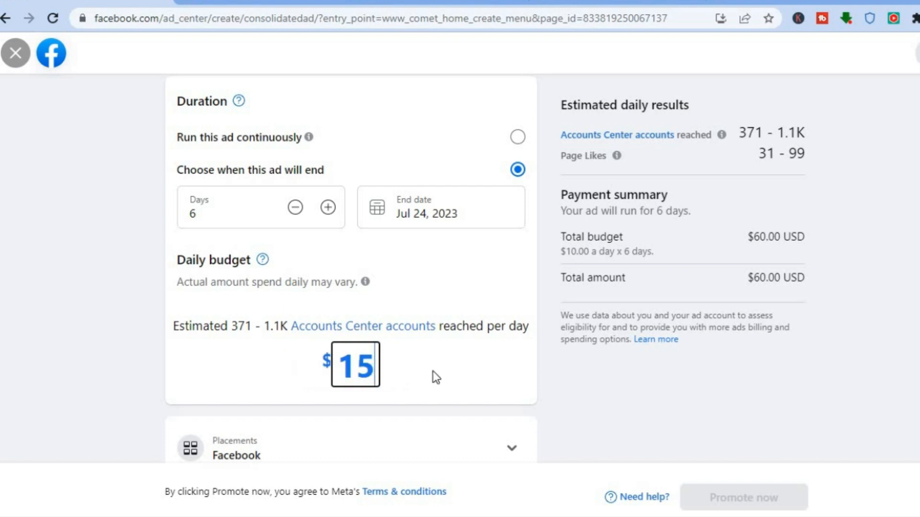
left_click(468, 381)
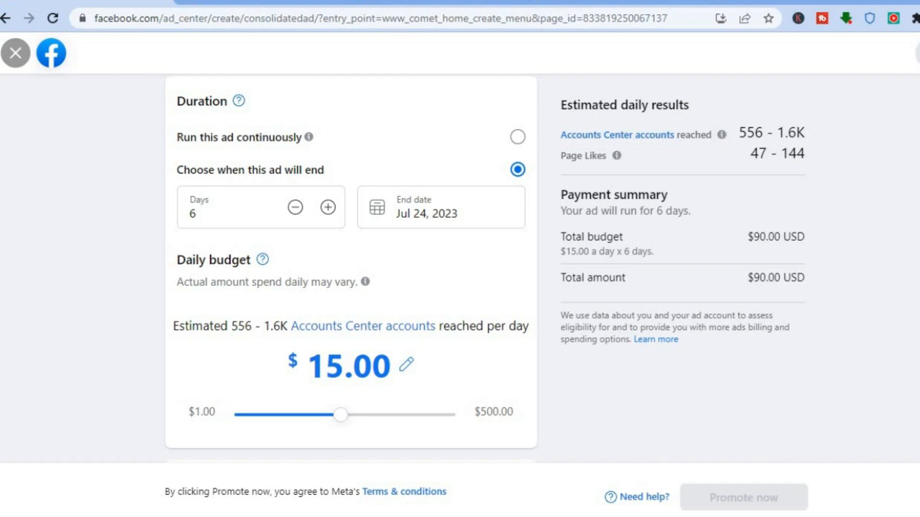
Expand the ad's placements and review the platforms where it can appear.
scroll(632, 378, "down", 4)
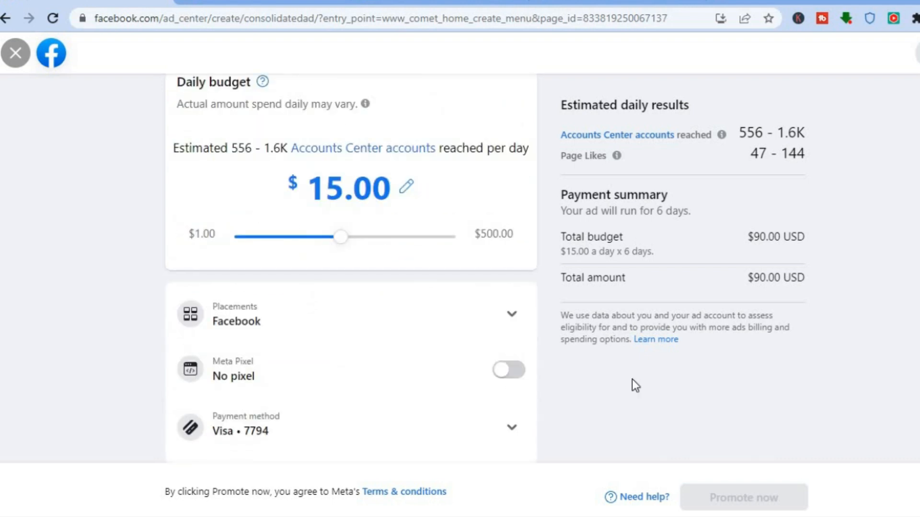
left_click(506, 327)
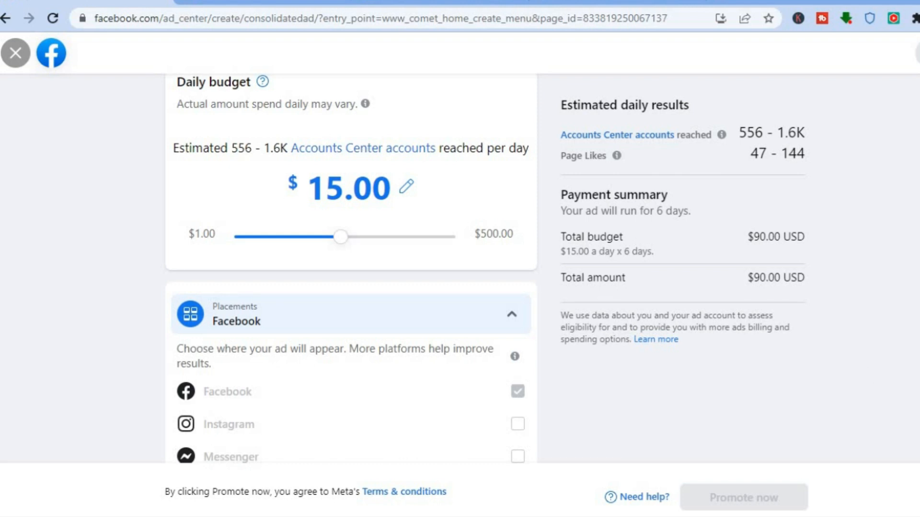
scroll(546, 311, "down", 3)
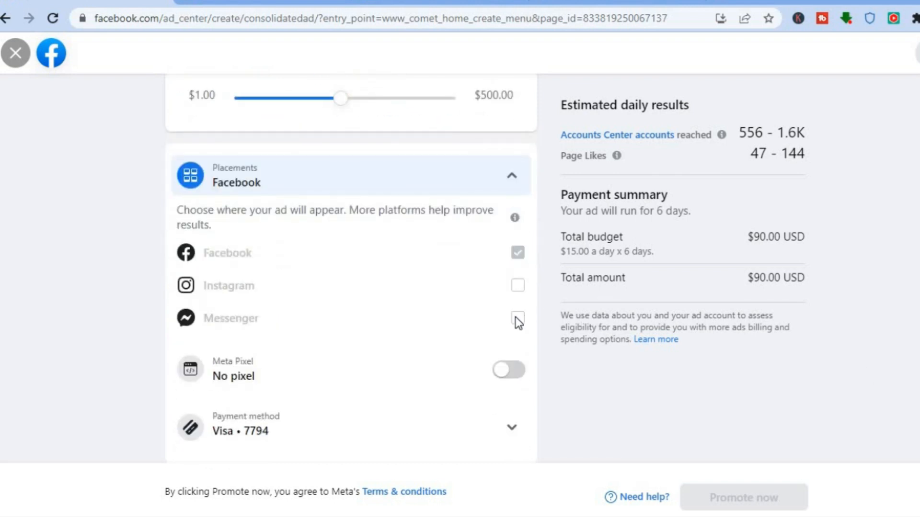